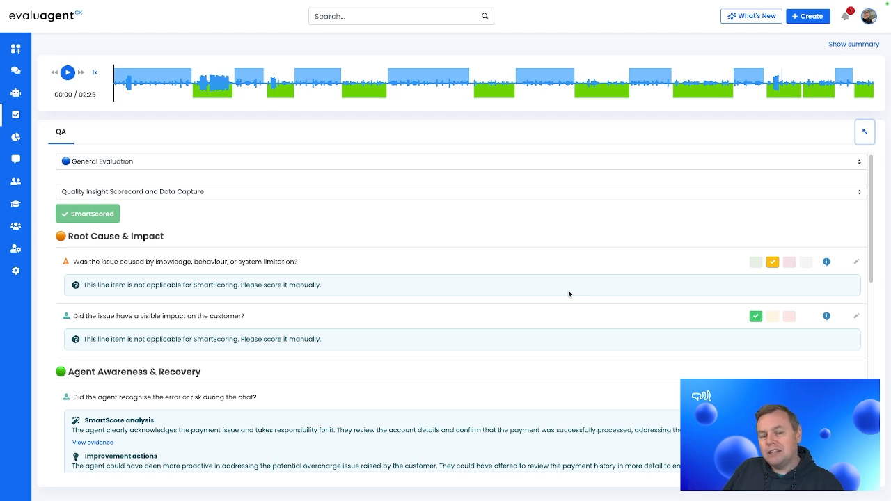
- In the scorecard's data capture section, set the customer relationship state to Established Customer
scroll(568, 294, "down", 2)
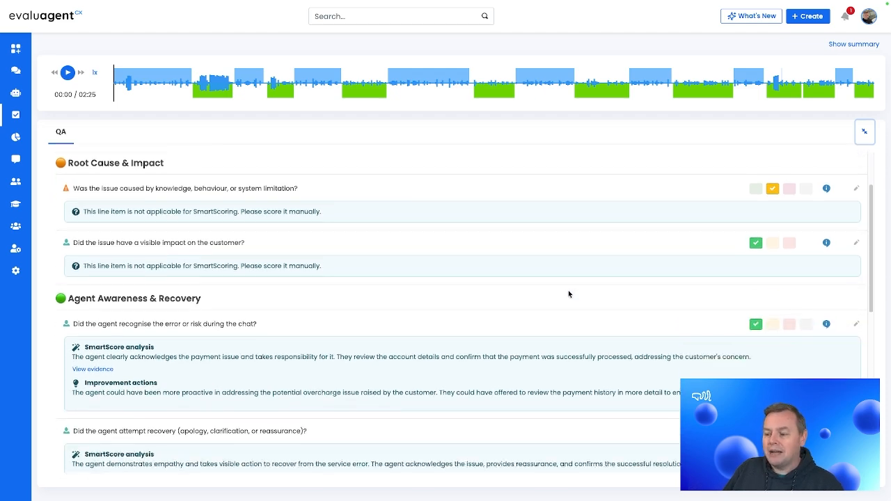
scroll(568, 294, "down", 1)
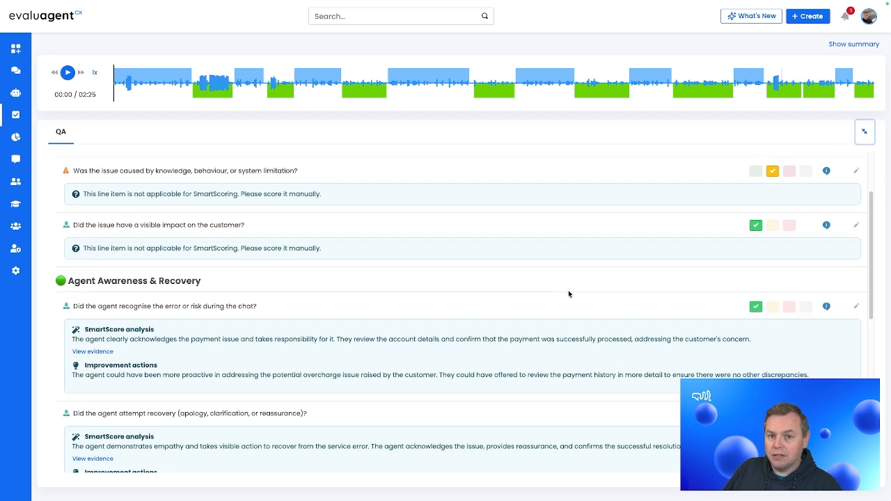
scroll(568, 294, "down", 6)
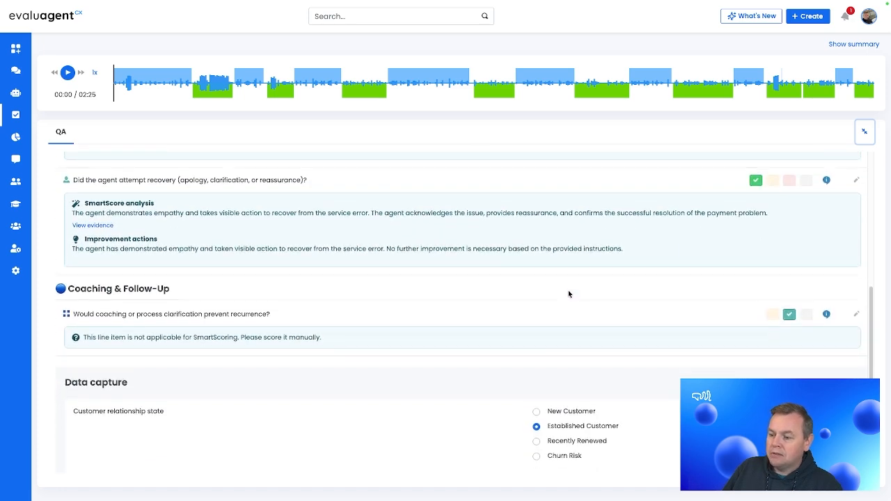
scroll(568, 294, "down", 3)
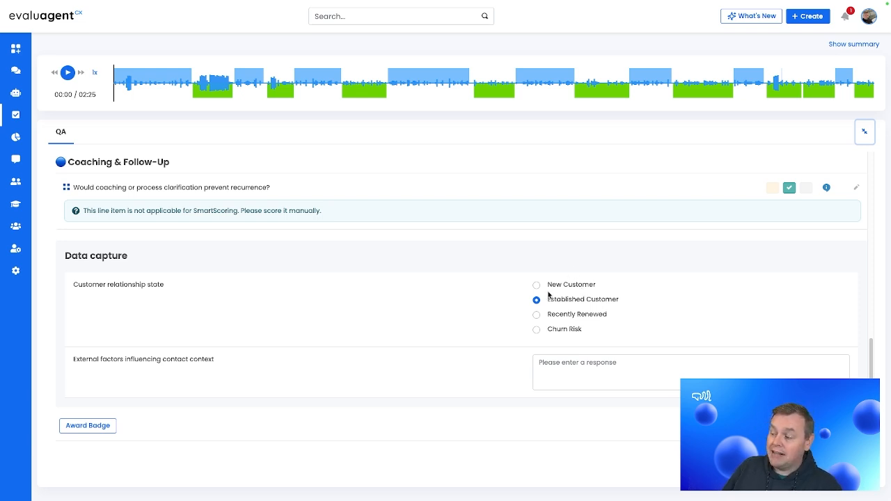
left_click(536, 314)
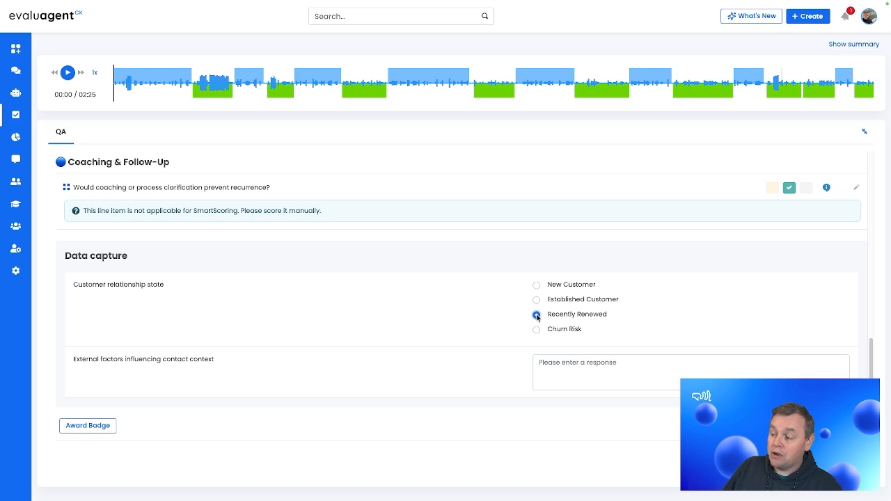
left_click(537, 329)
left_click(536, 300)
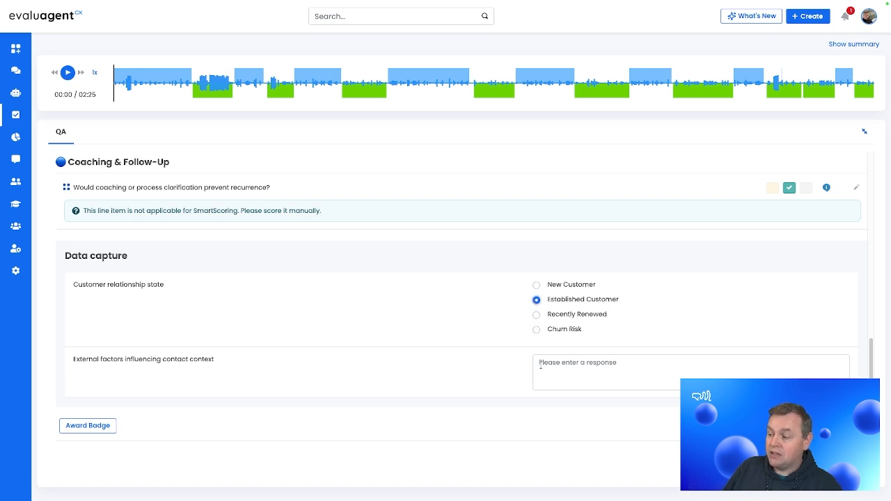
- Record "Service outage" as the external factor influencing the contact context, and publish the evaluation without review
left_click(559, 373)
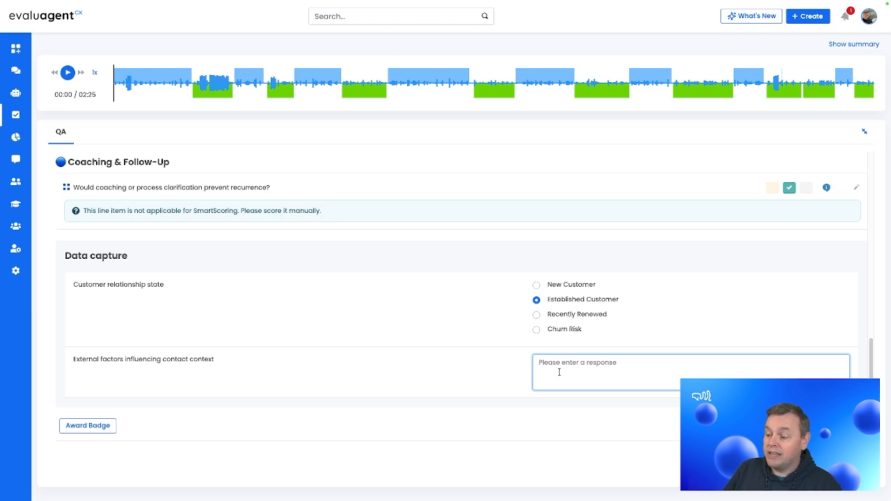
type("S")
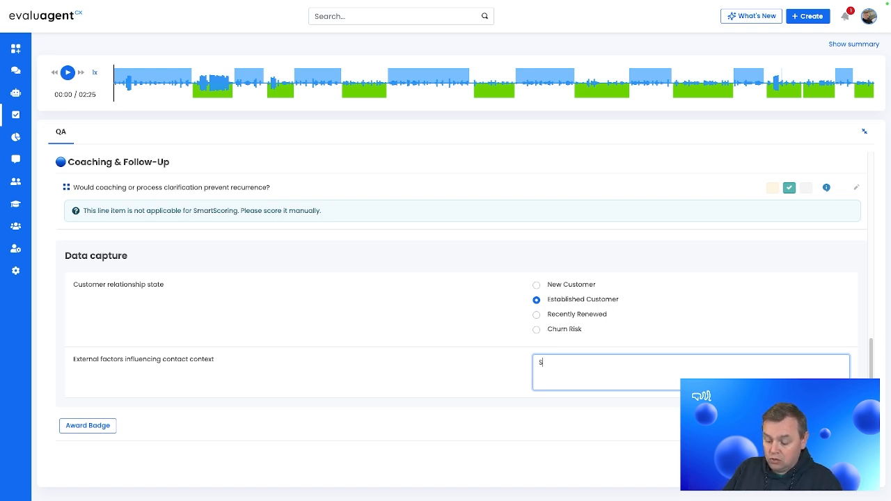
type("ervice outage")
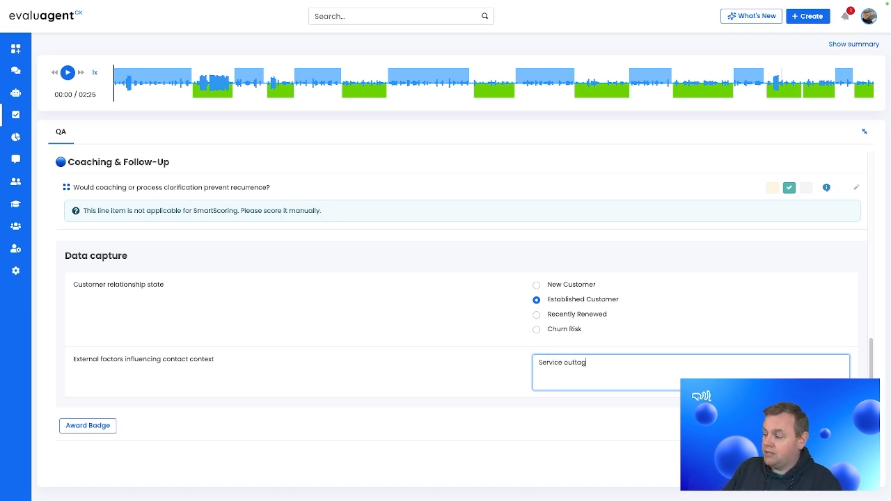
key("BackSpace")
key("BackSpace")
type("ge")
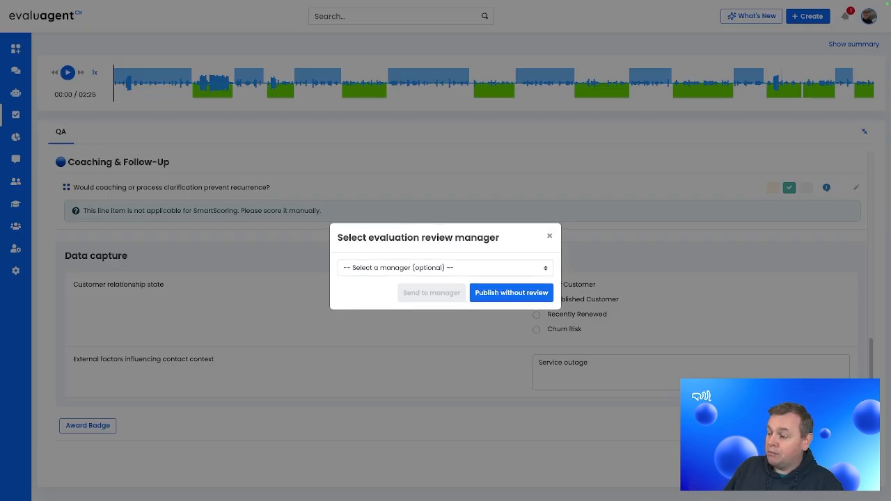
left_click(497, 292)
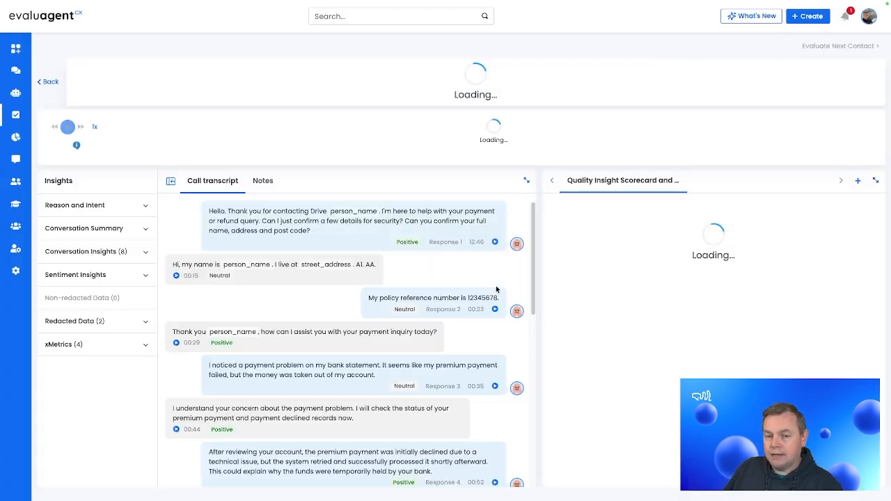
scroll(761, 330, "down", 3)
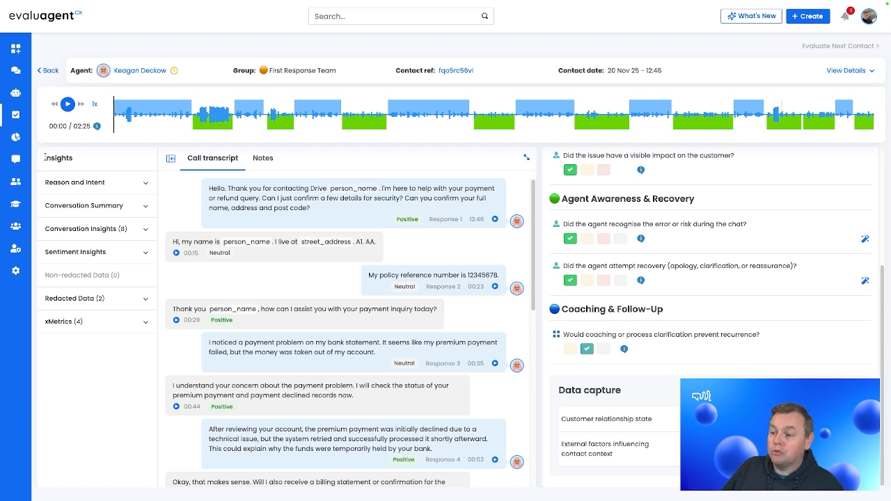
- Open the KPI report and expand its full set of filters to find Customer relationship state
mouse_move(15, 137)
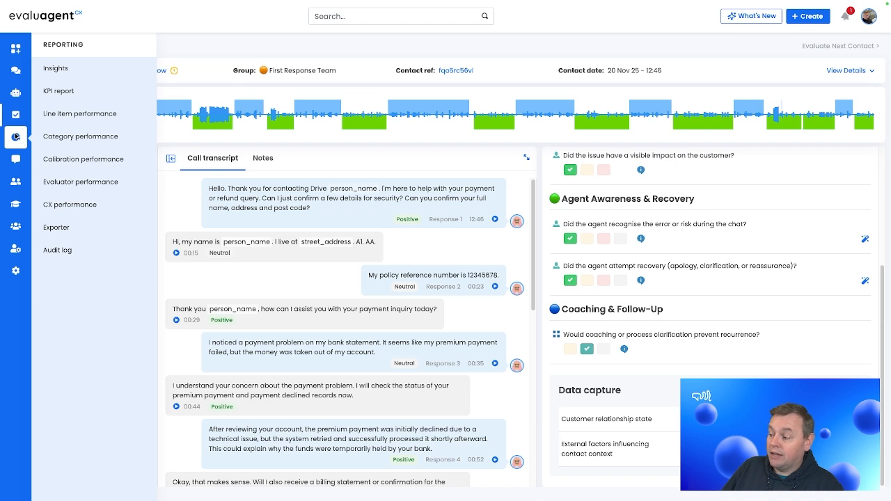
left_click(91, 95)
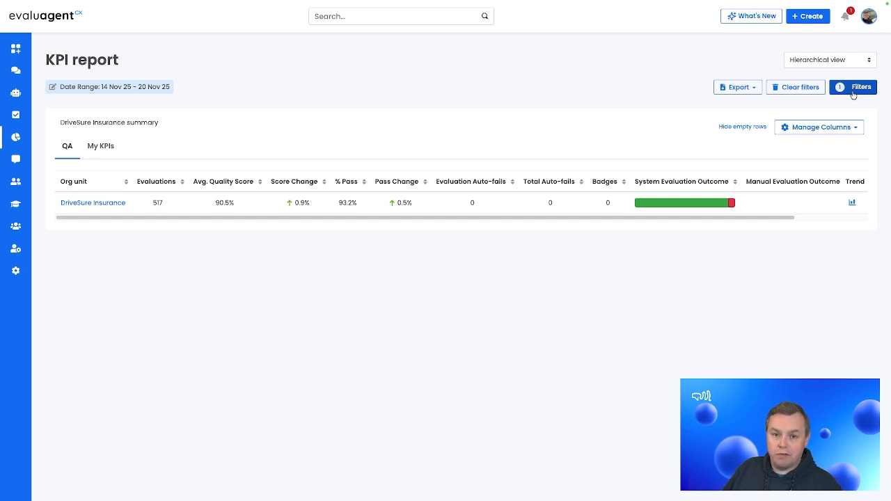
left_click(854, 88)
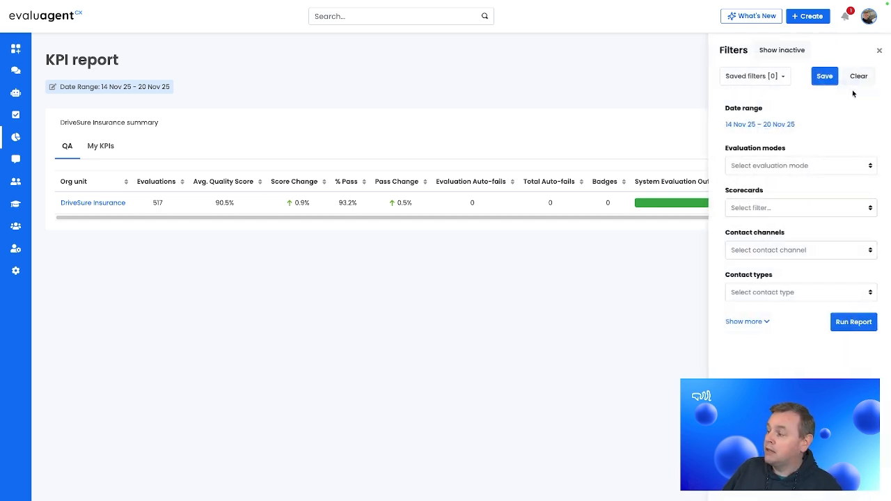
left_click(752, 322)
scroll(759, 299, "down", 2)
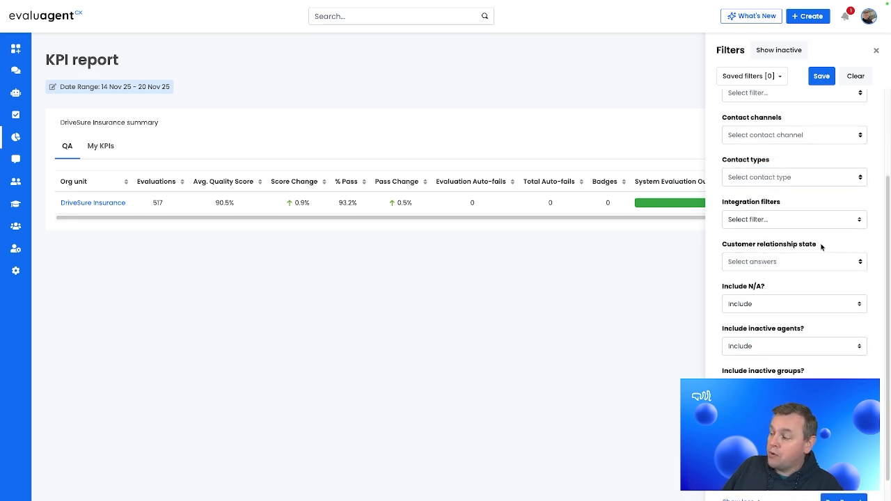
left_click_drag(822, 247, 720, 247)
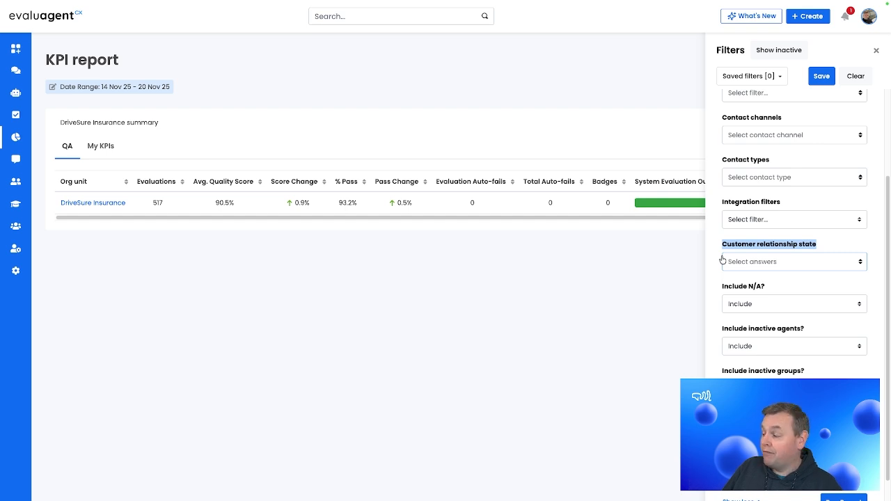
left_click(827, 237)
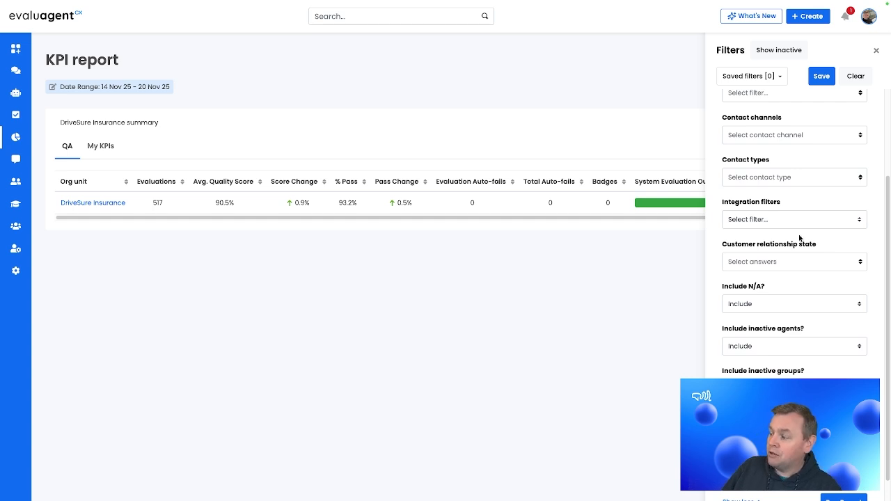
- Filter the KPI report by the Established Customer relationship state and close the filters
left_click(788, 264)
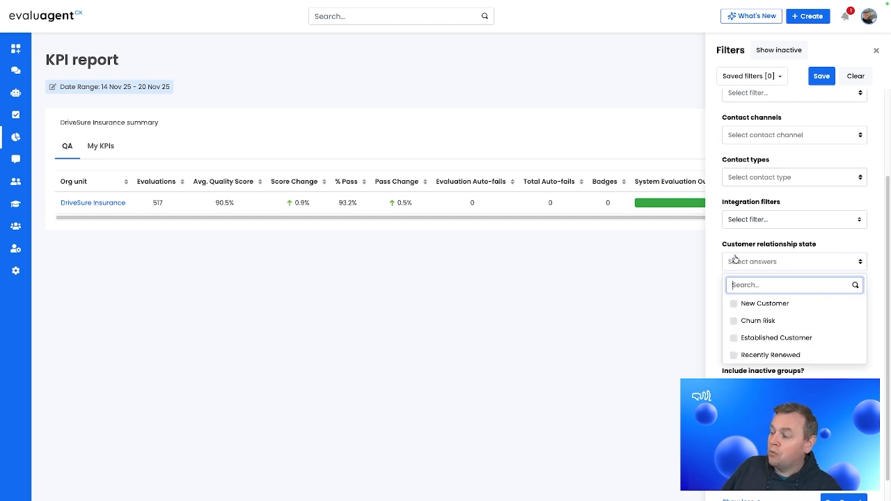
left_click(737, 338)
scroll(736, 339, "down", 1)
left_click(873, 206)
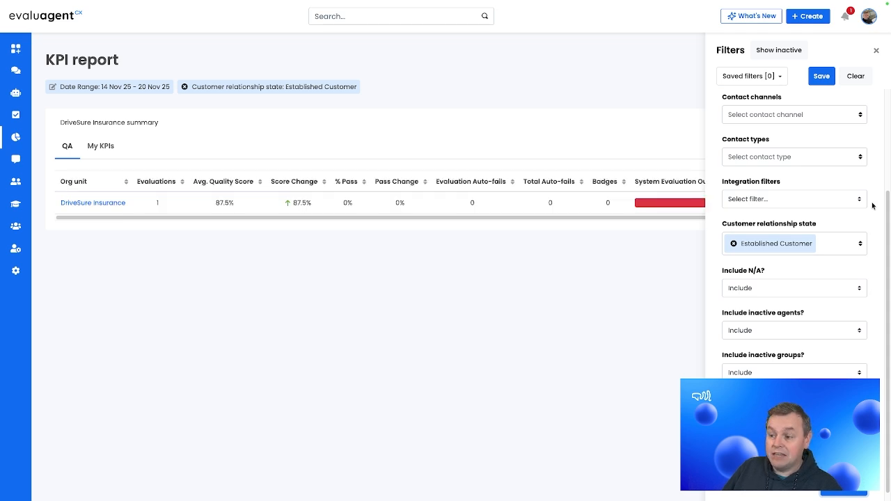
left_click(877, 50)
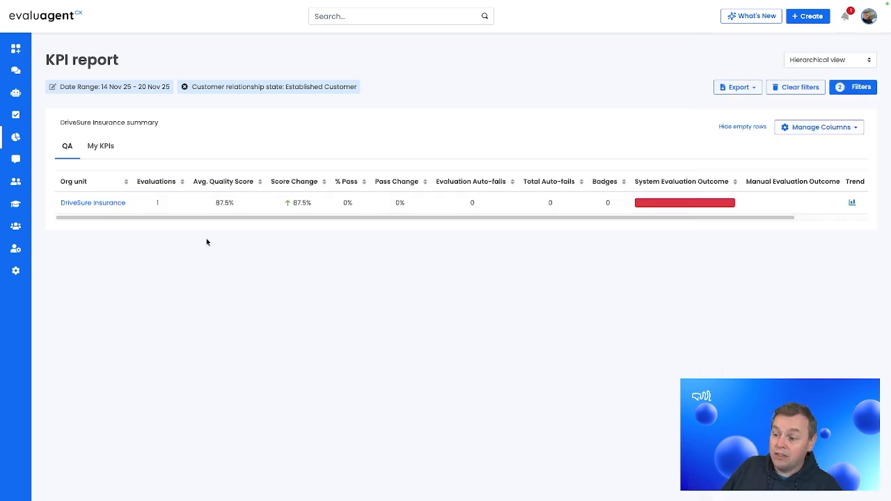
- Drill into DriveSure Insurance, switch to Agent view, and open the evaluated agent's 20 Nov evaluation
left_click(118, 202)
left_click(832, 59)
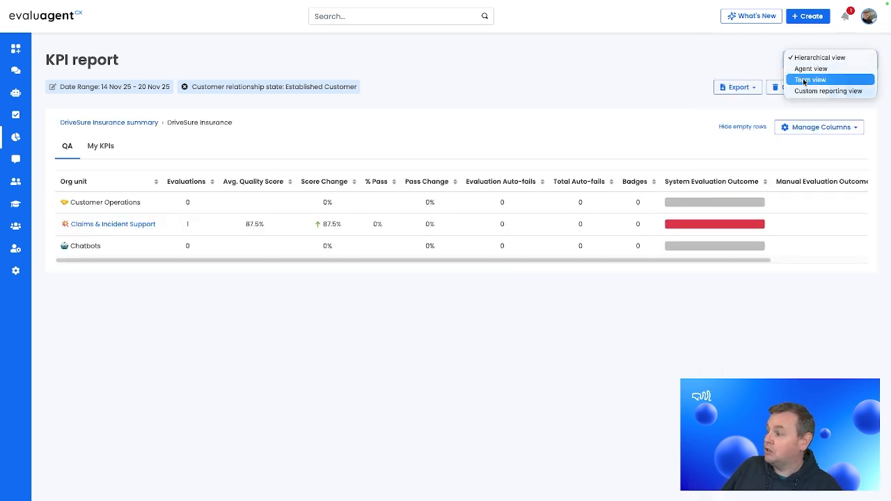
left_click(818, 69)
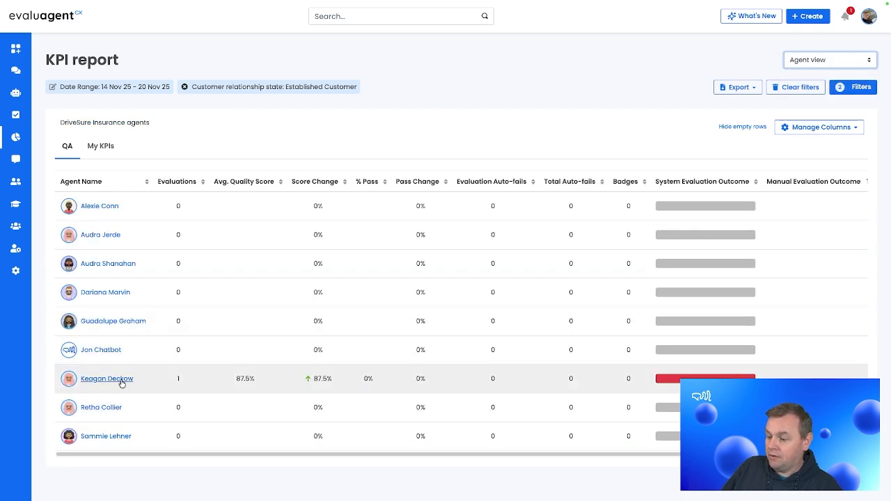
left_click(121, 382)
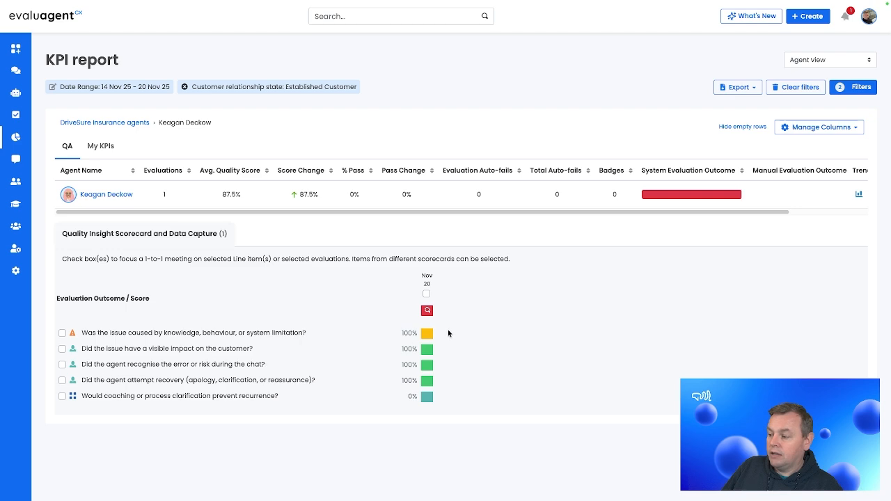
left_click(427, 311)
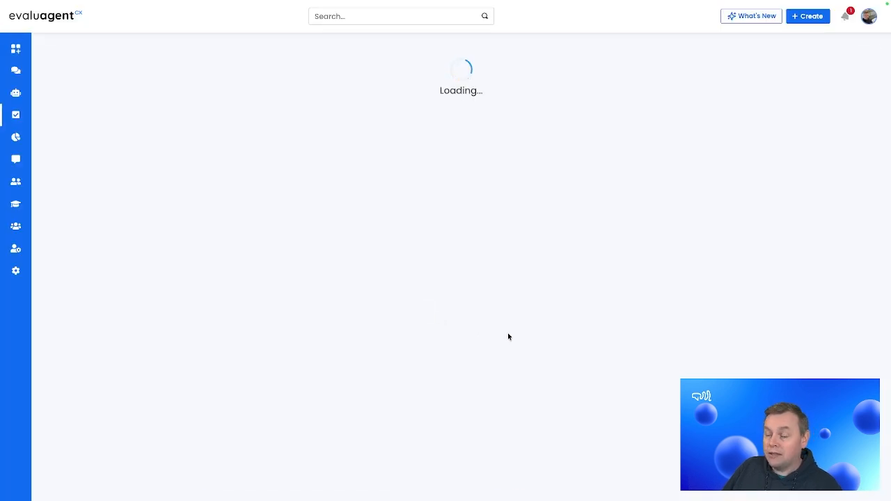
scroll(611, 322, "down", 5)
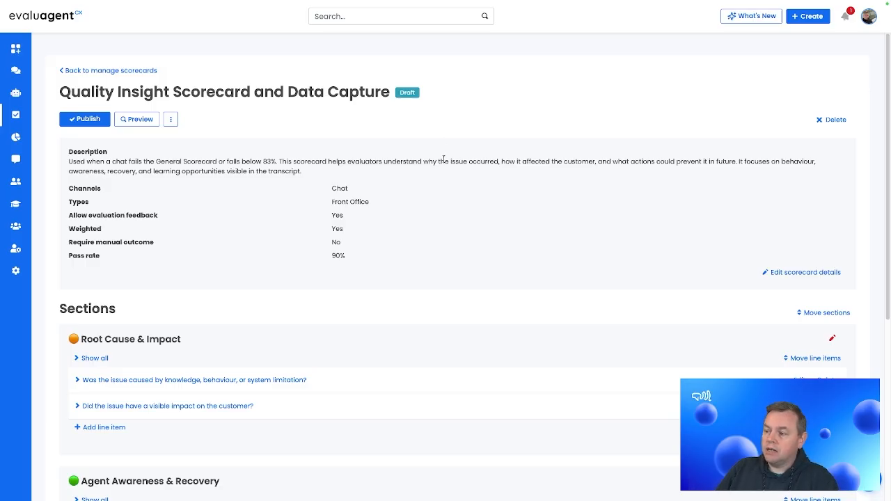
- Preview the draft Quality Insight Scorecard and Data Capture, and return to the scorecard builder
left_click(138, 120)
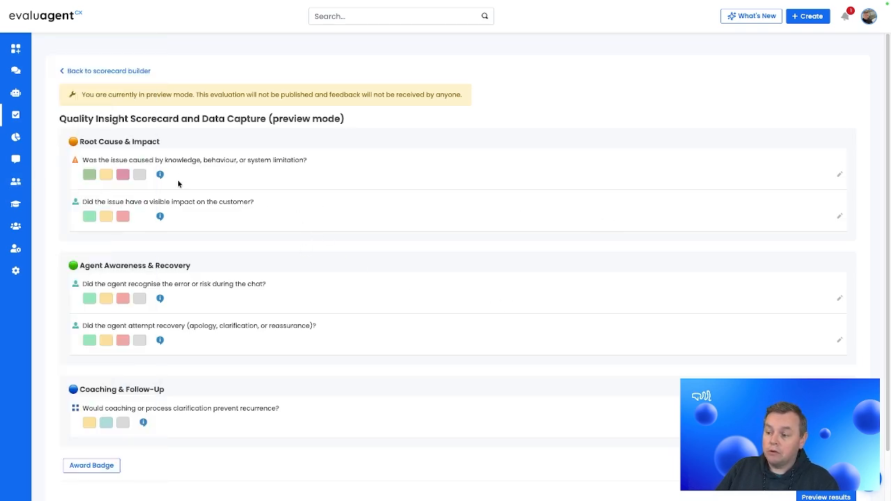
left_click(109, 70)
- Search for "quality" and open the data capture questions in Quality settings
key("super+k")
type("quality")
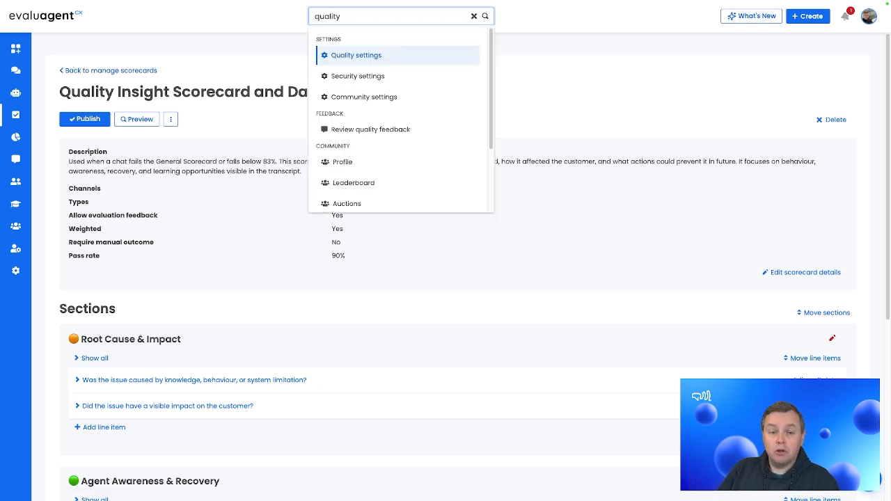
key("Return")
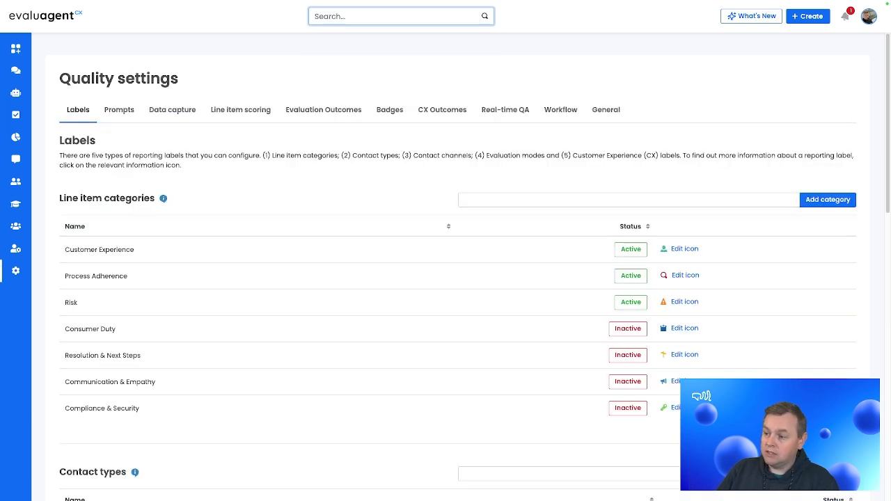
left_click(173, 116)
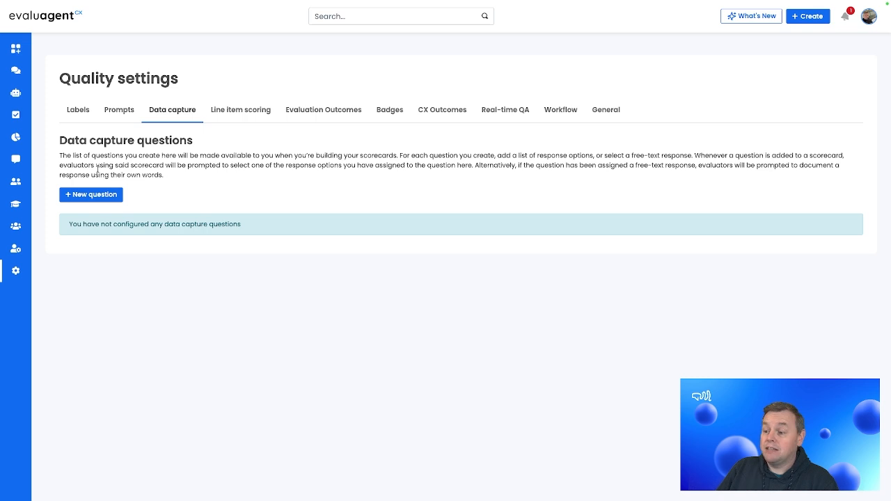
- Create a data capture question titled "Customer relationship state" with "New Customer" as its first response
left_click(93, 195)
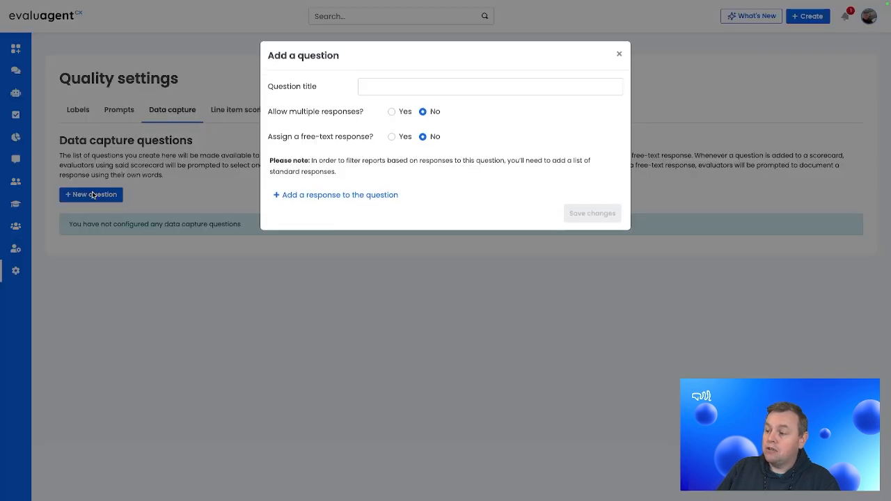
left_click(416, 93)
type("Customer relationship state")
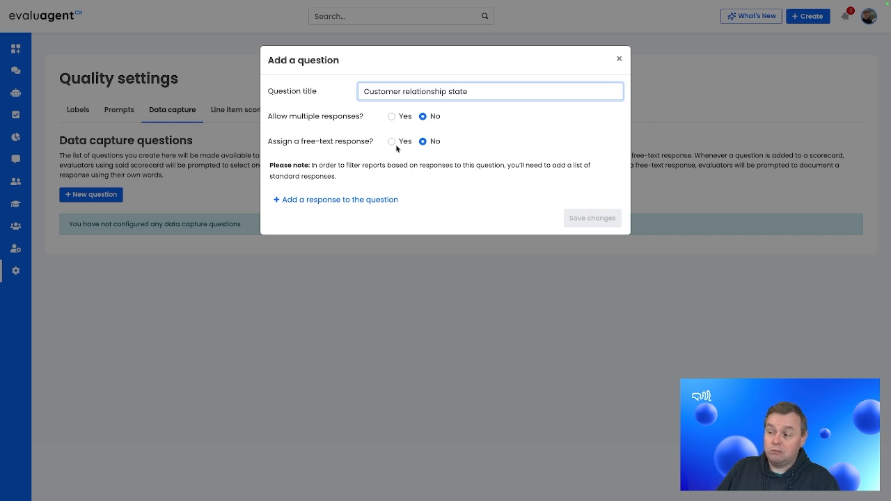
left_click(341, 203)
left_click(350, 220)
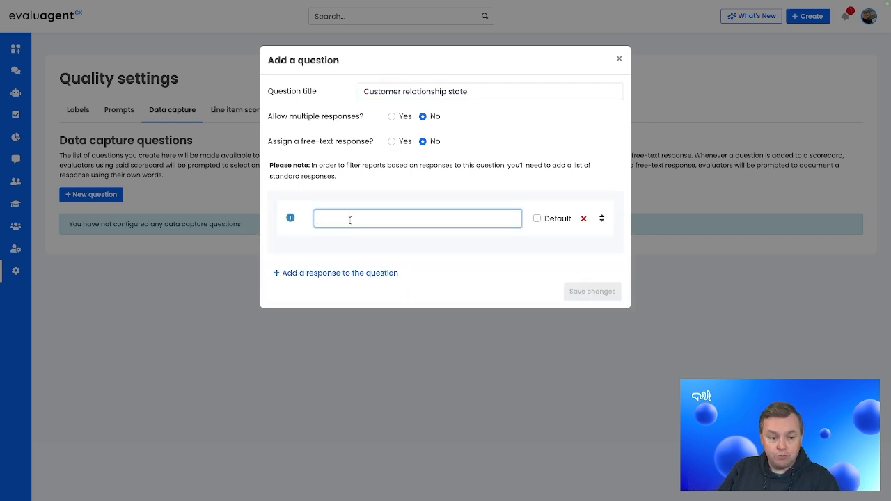
type("New Customer")
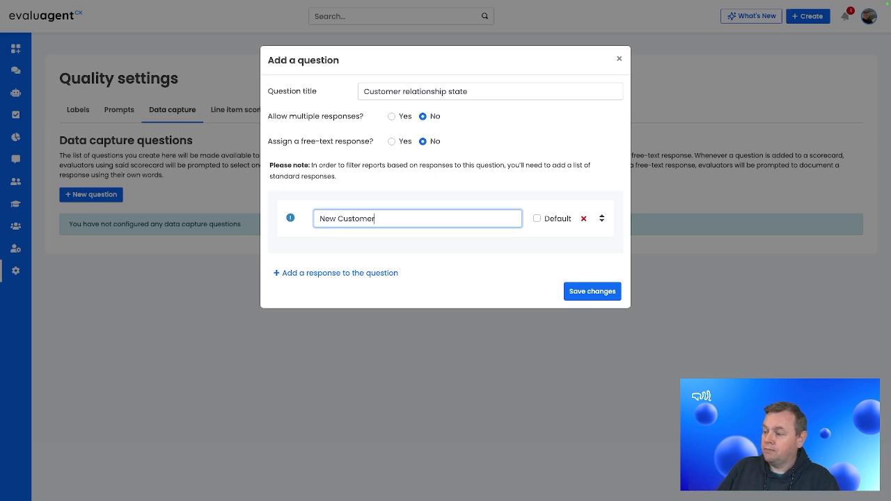
- Add "Established Customer", "Recently Renewed" and "Churn Risk" as further responses to the Customer relationship state question
left_click(337, 281)
left_click(362, 263)
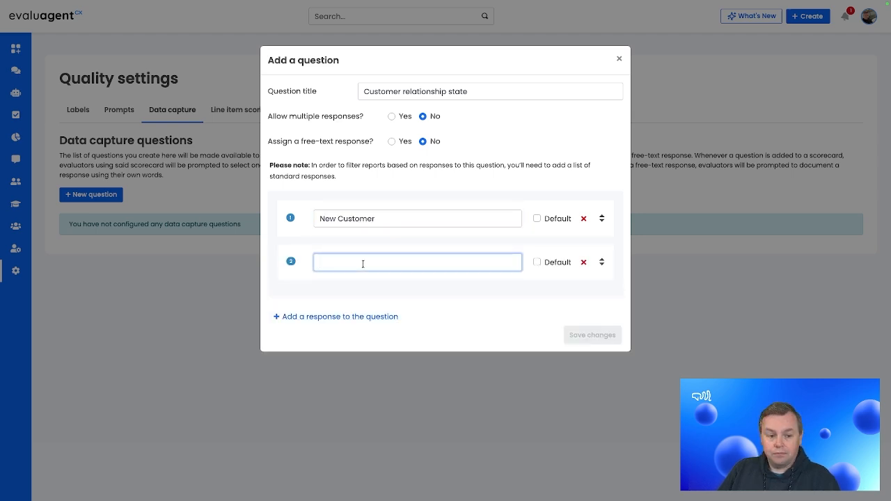
type("Establi")
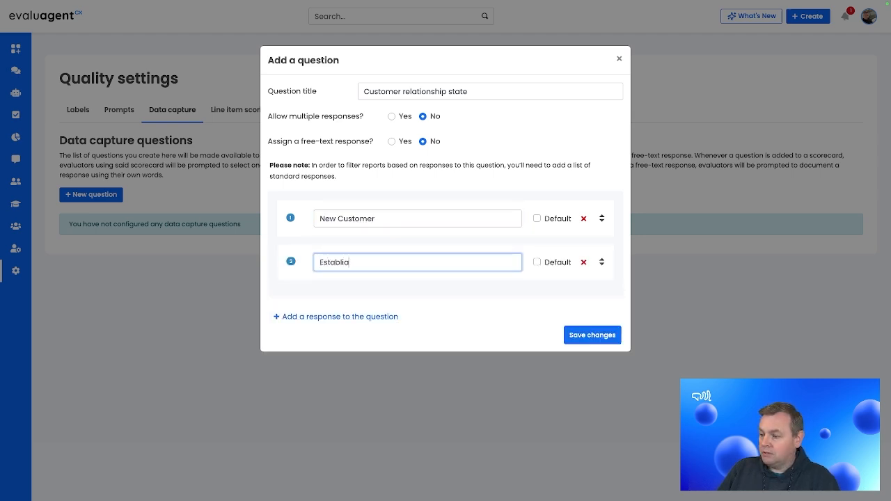
key("BackSpace")
type("ished Customer")
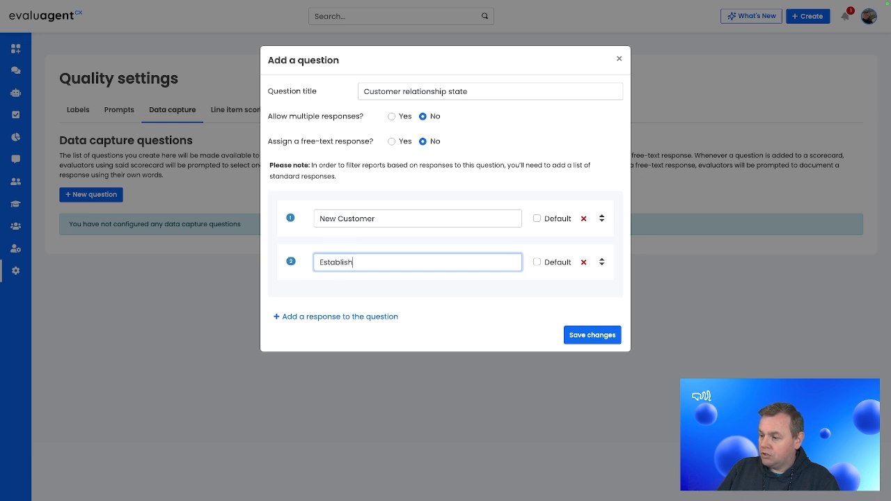
left_click(365, 317)
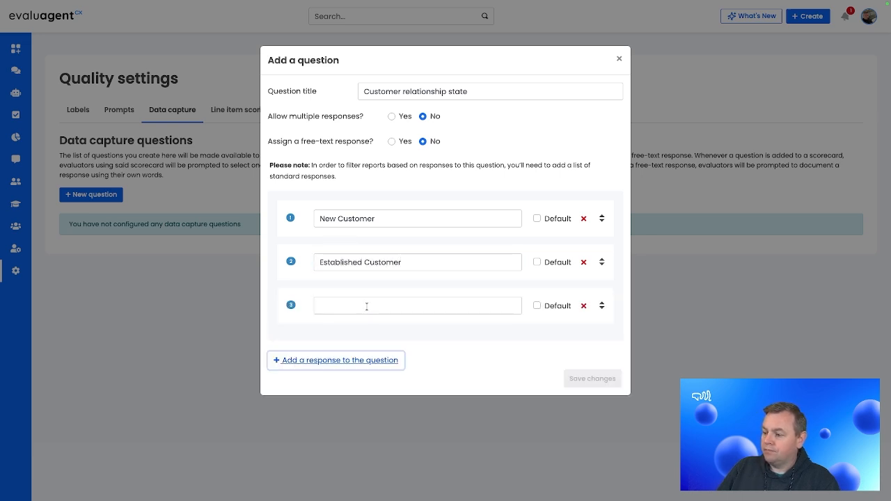
type("ecently Renewed")
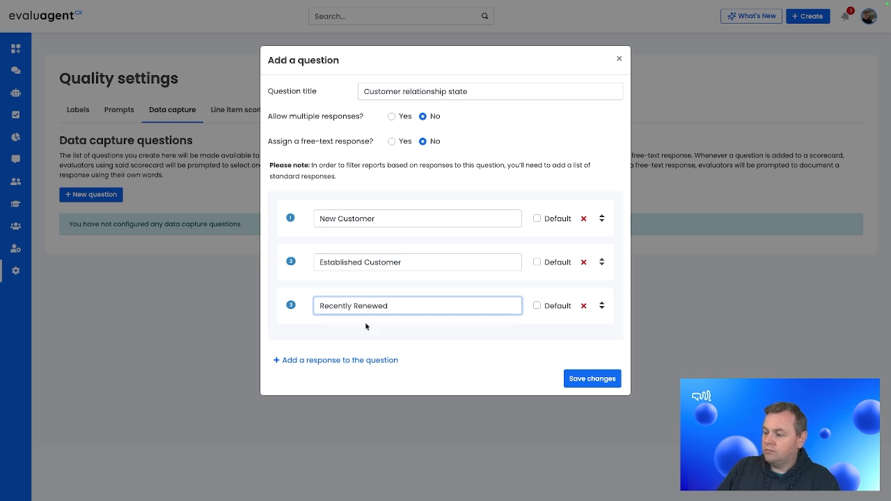
left_click(367, 361)
type("Churn Risk")
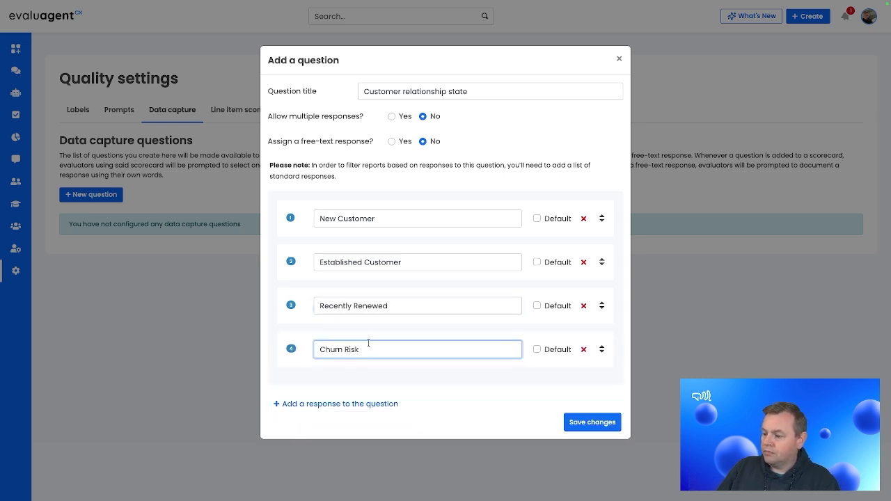
left_click(463, 377)
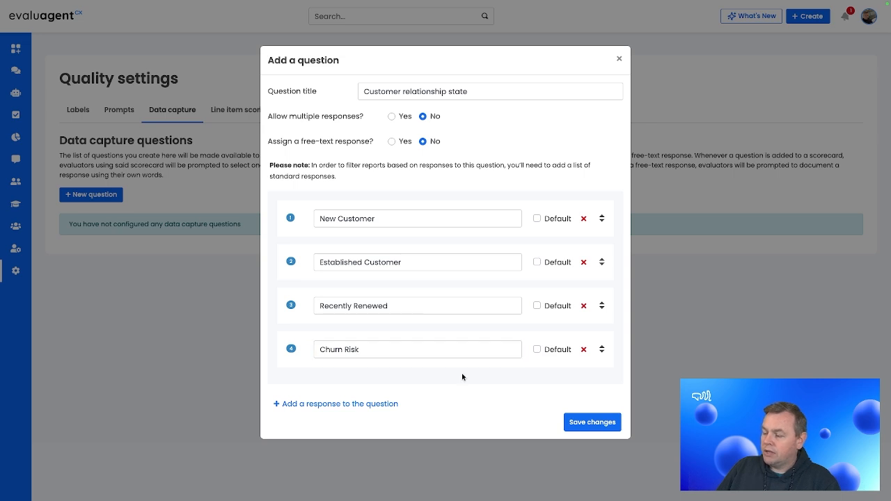
- Make "Established Customer" the default response, save the question, and check the actions available for it
left_click(535, 262)
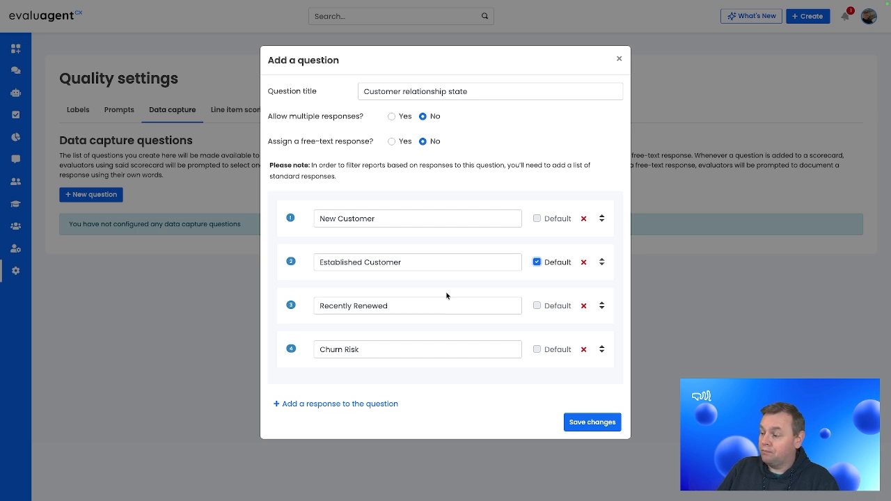
left_click(587, 425)
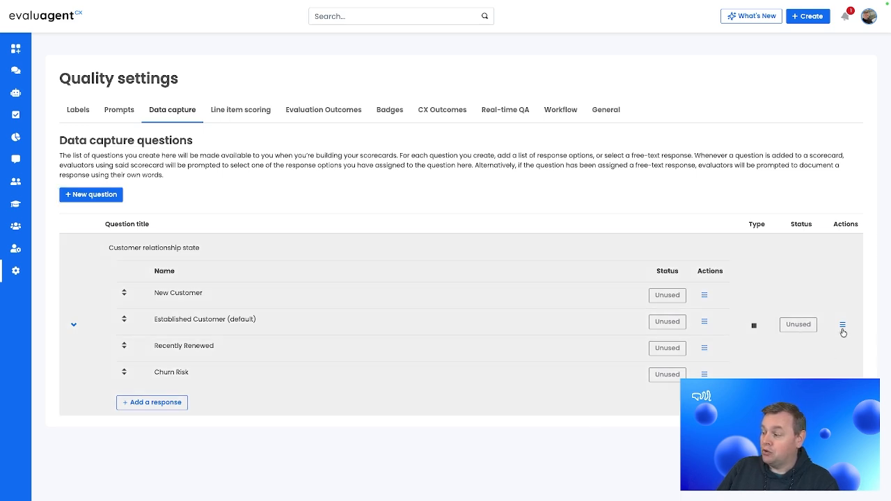
left_click(843, 325)
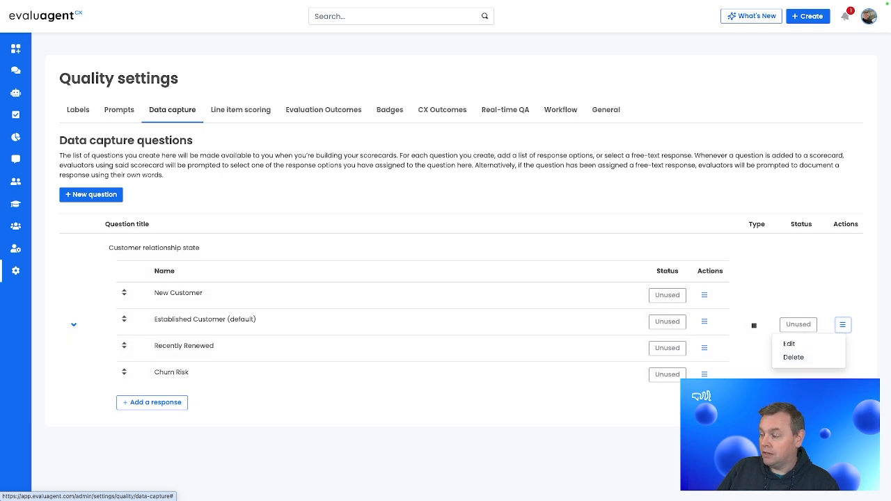
left_click(813, 446)
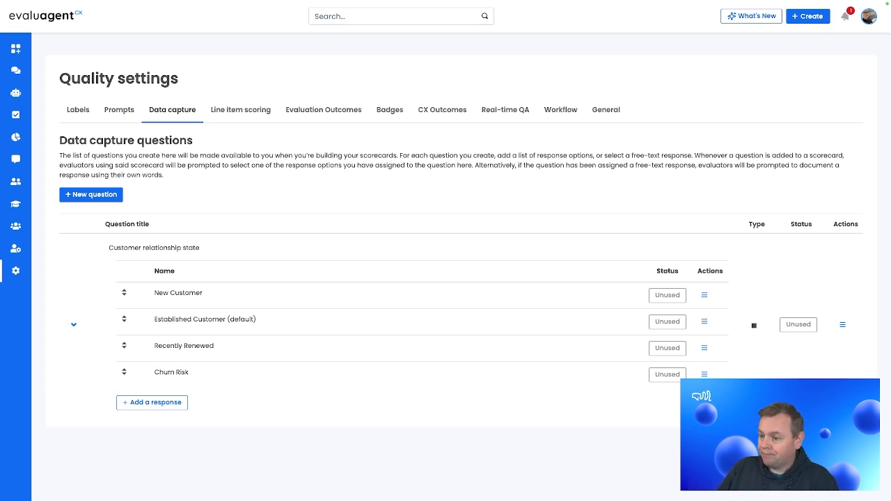
- Create and save a data capture question titled "External factors influencing contact context" with a free-text response
left_click(91, 195)
left_click(404, 86)
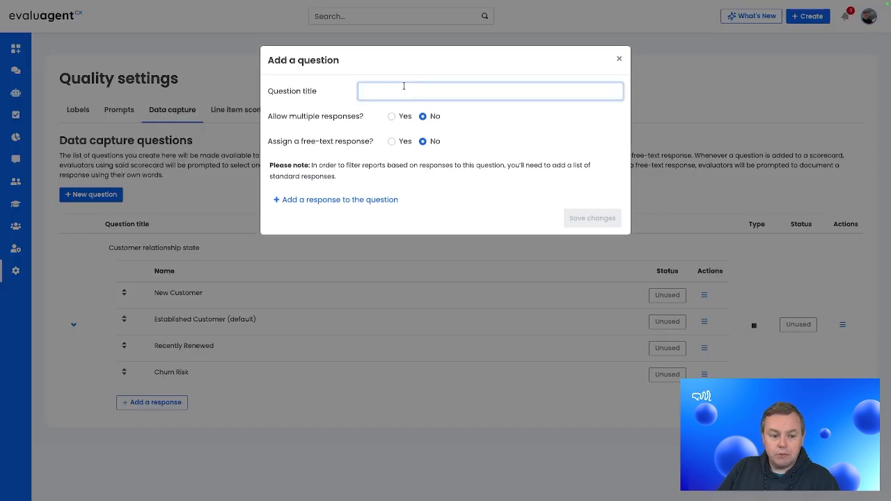
type("External")
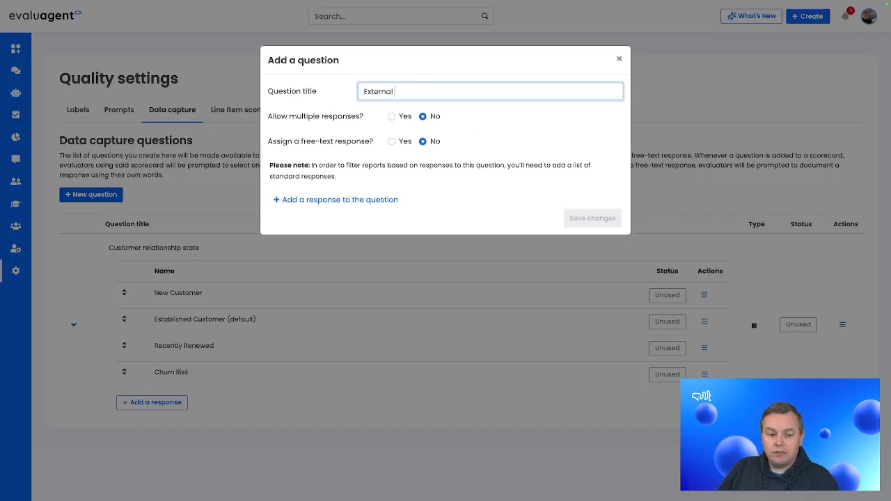
type(" factors influen")
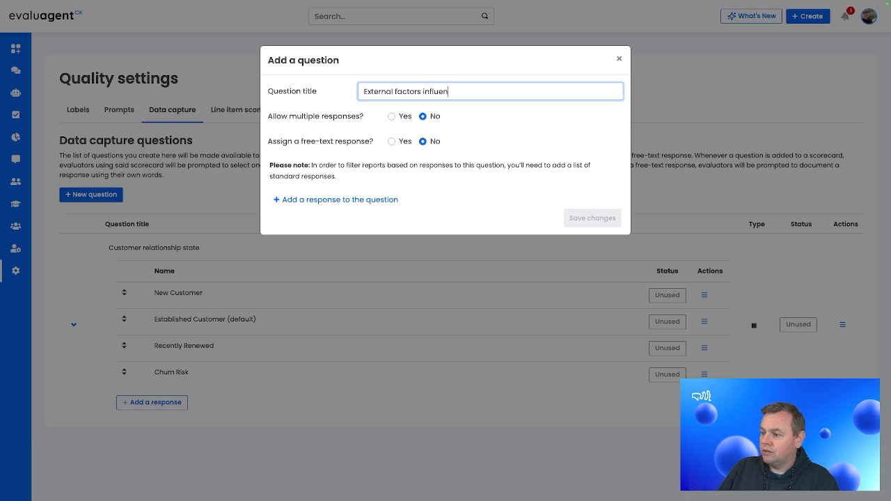
type("cing co")
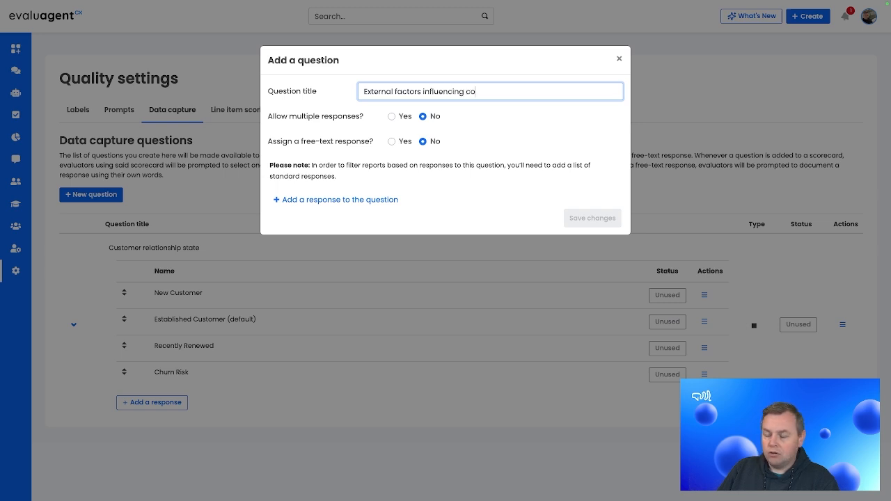
type("ntact context")
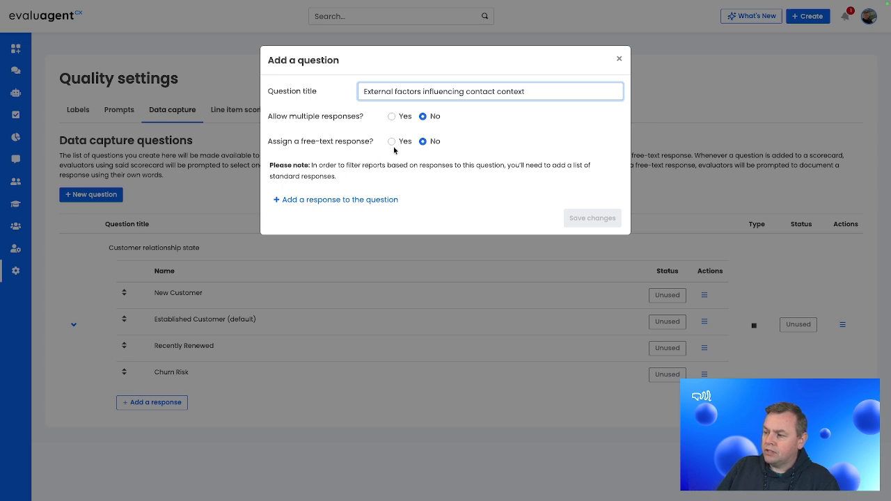
left_click(392, 141)
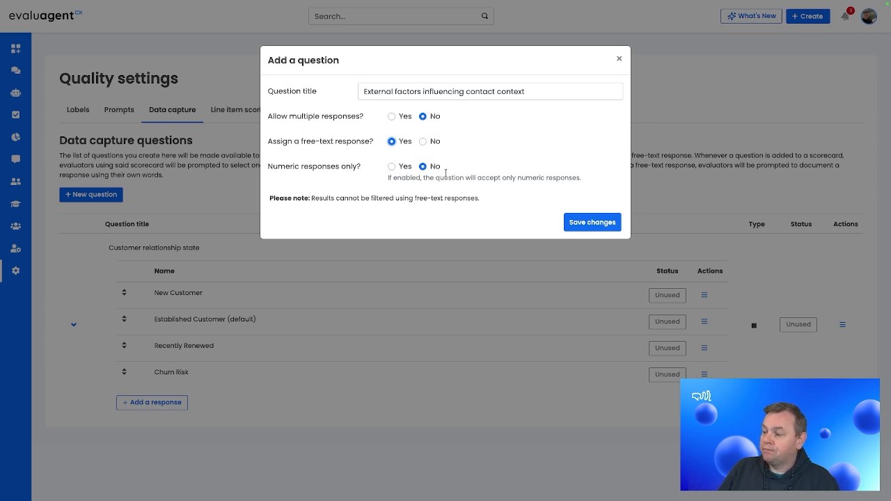
left_click(592, 222)
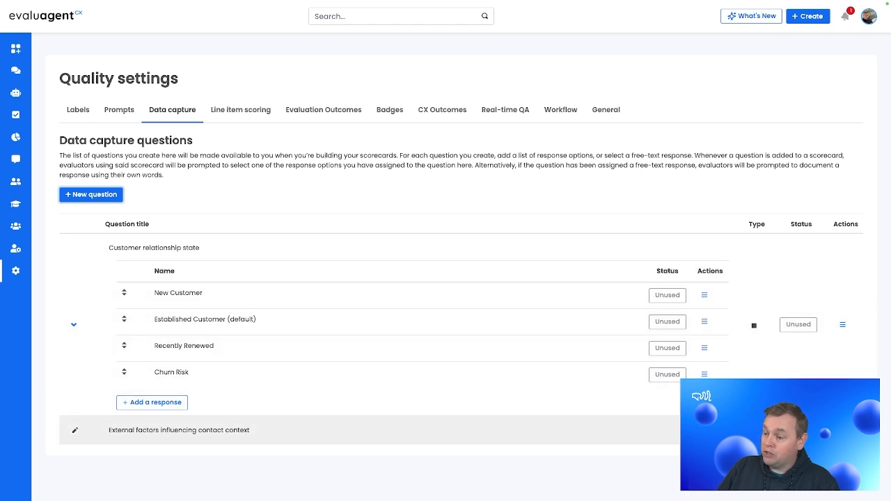
- Search for "manage s" to reach Manage scorecards and open the draft Quality Insight Scorecard and Data Capture
key("super+k")
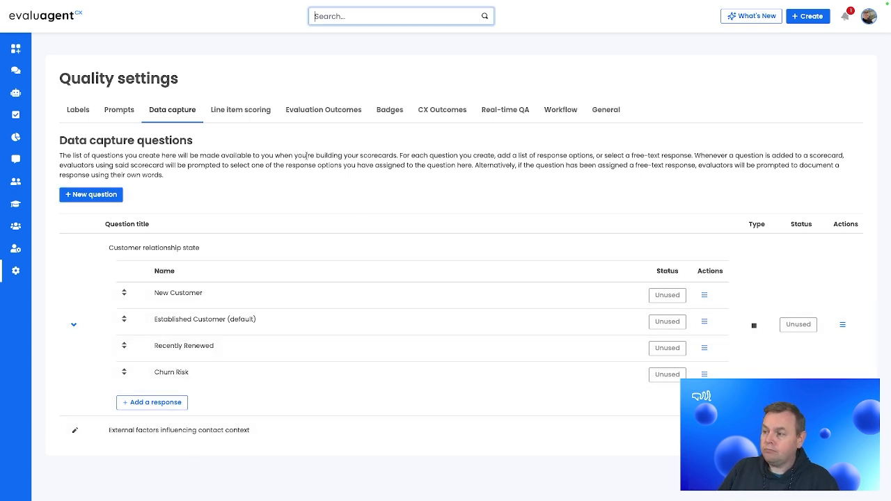
type("manage s")
key("Return")
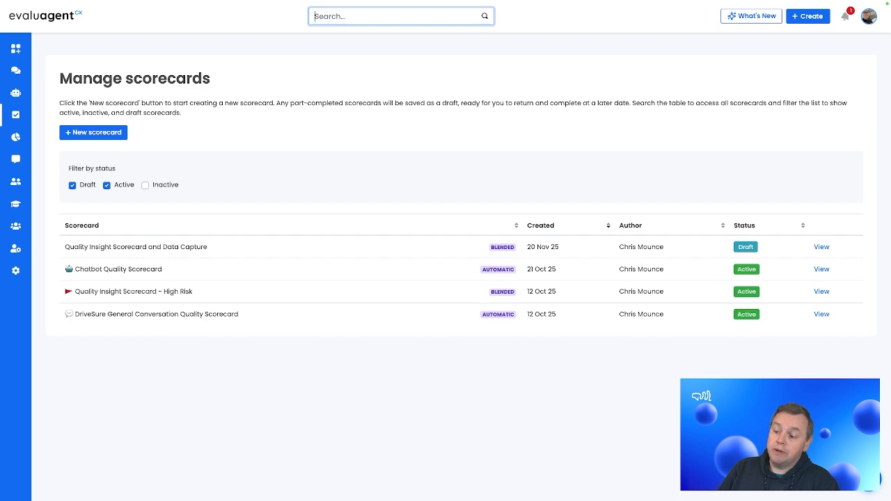
left_click(819, 249)
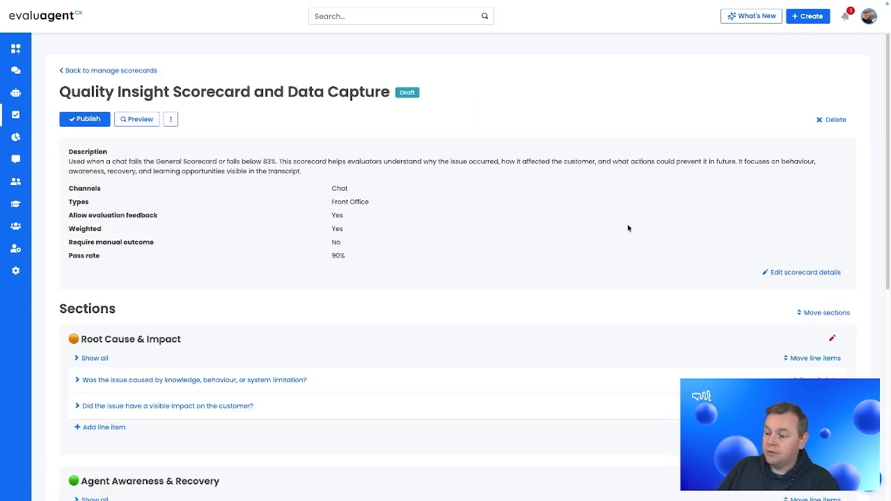
- Link the Customer relationship state and External factors influencing contact context data capture questions to the scorecard
scroll(301, 212, "down", 5)
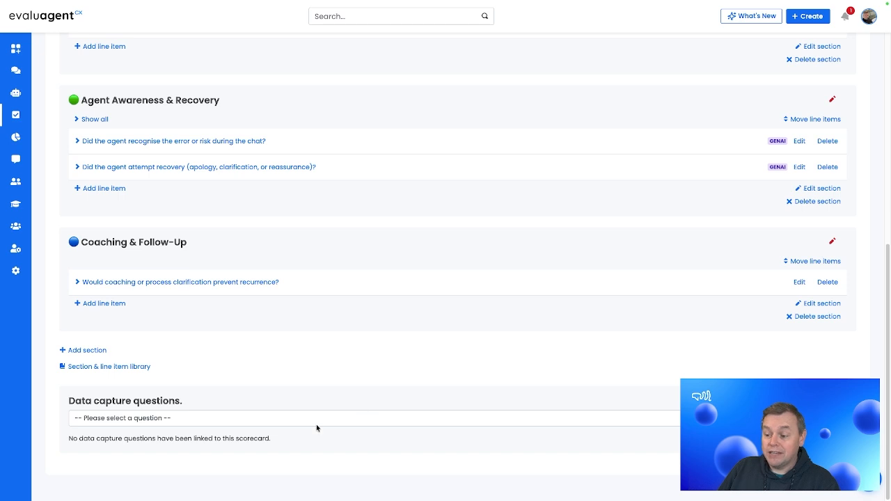
left_click(192, 422)
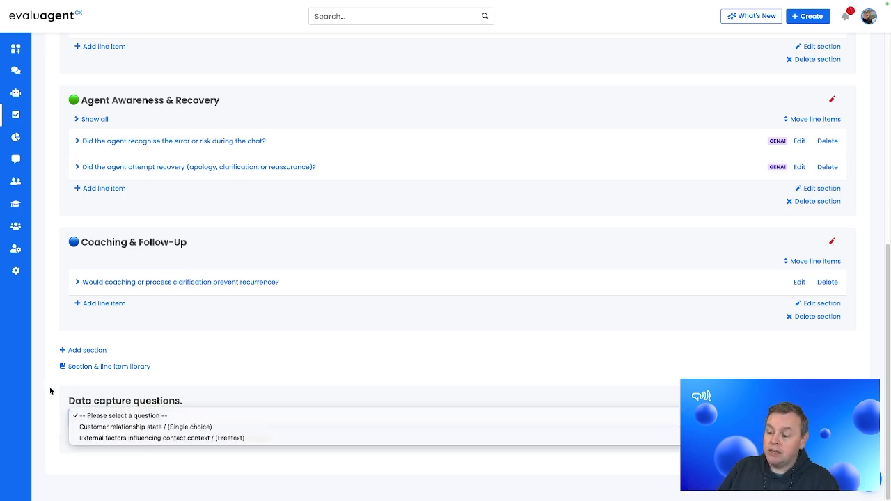
left_click(173, 427)
scroll(323, 342, "down", 1)
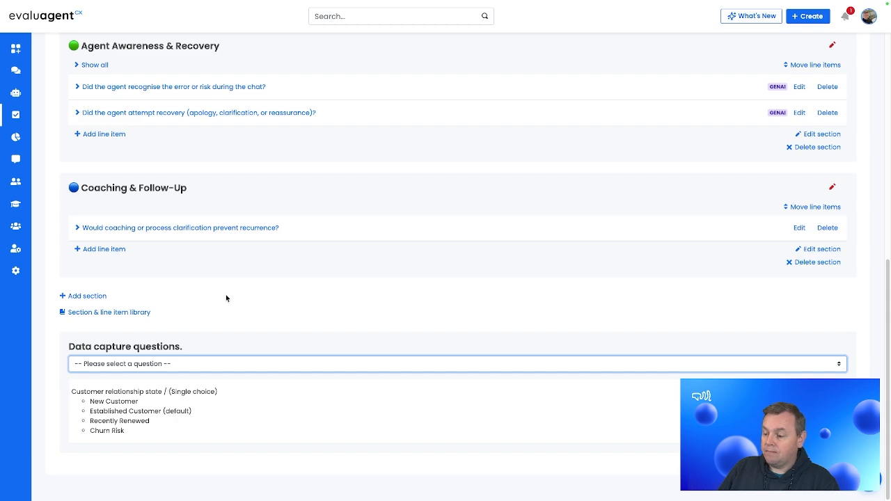
left_click(127, 356)
left_click(128, 363)
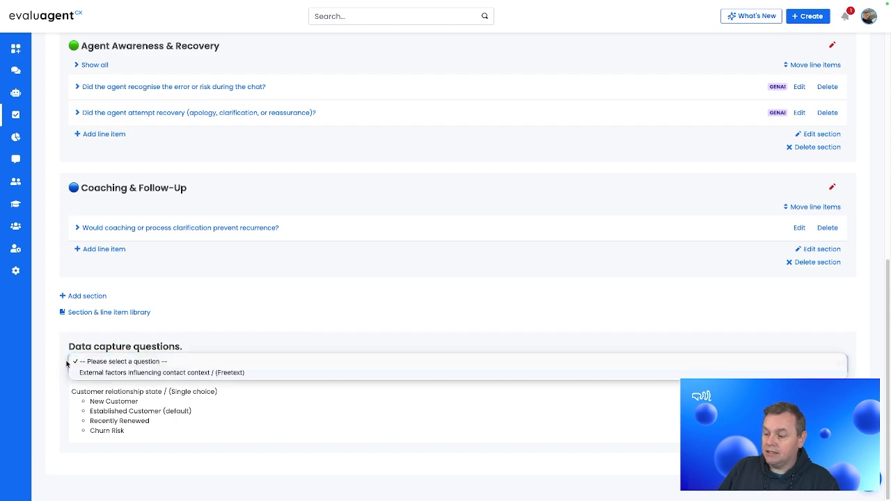
left_click(147, 371)
- Preview the draft scorecard and choose "Recently Renewed" as the Customer relationship state, after trying "New Customer"
scroll(312, 426, "up", 5)
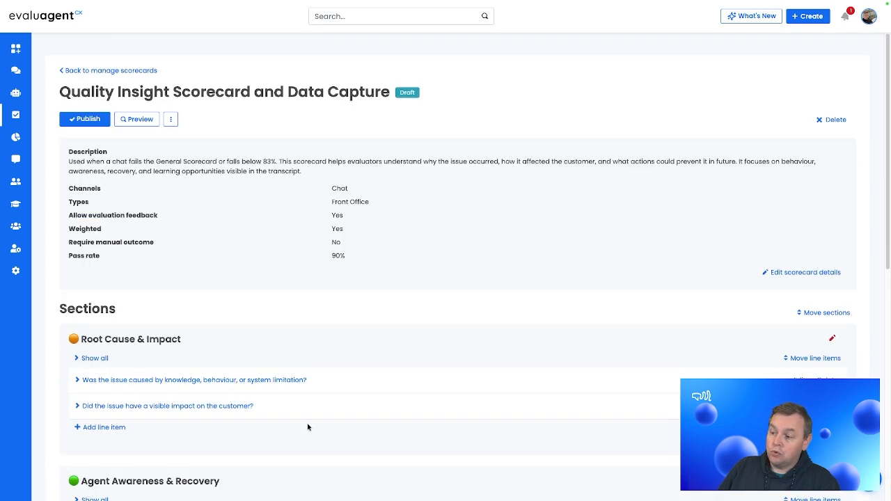
left_click(139, 118)
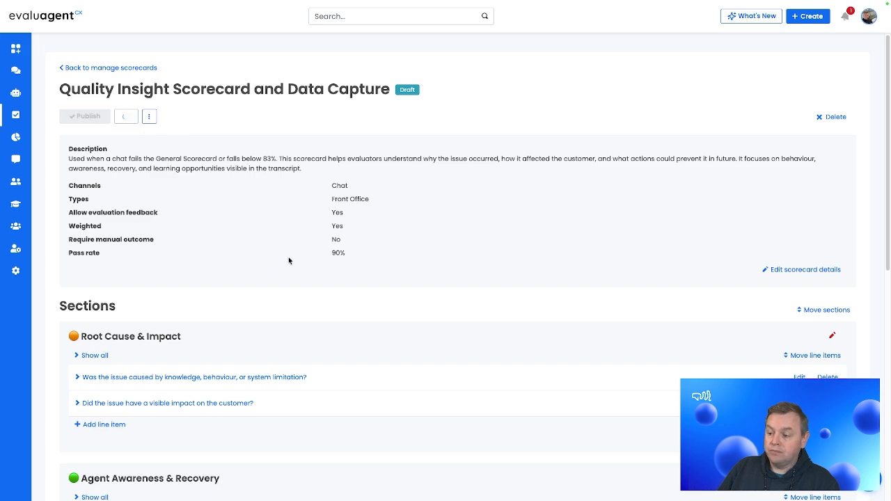
scroll(348, 339, "down", 3)
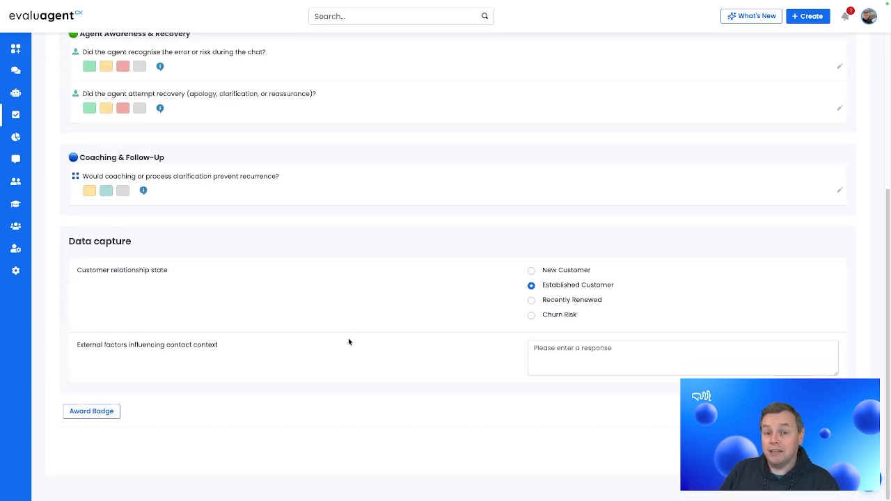
left_click(532, 271)
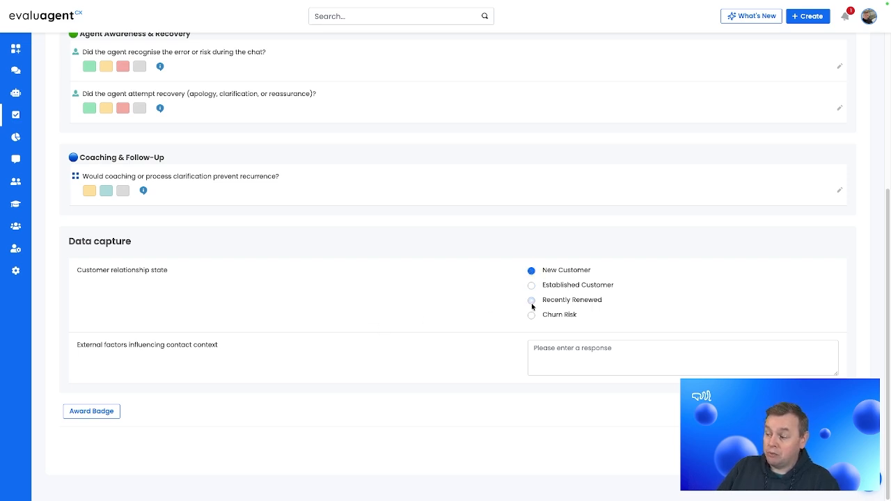
left_click(531, 301)
- Enter "Service outage" as the free-text response for External factors influencing contact context in the preview
left_click(636, 353)
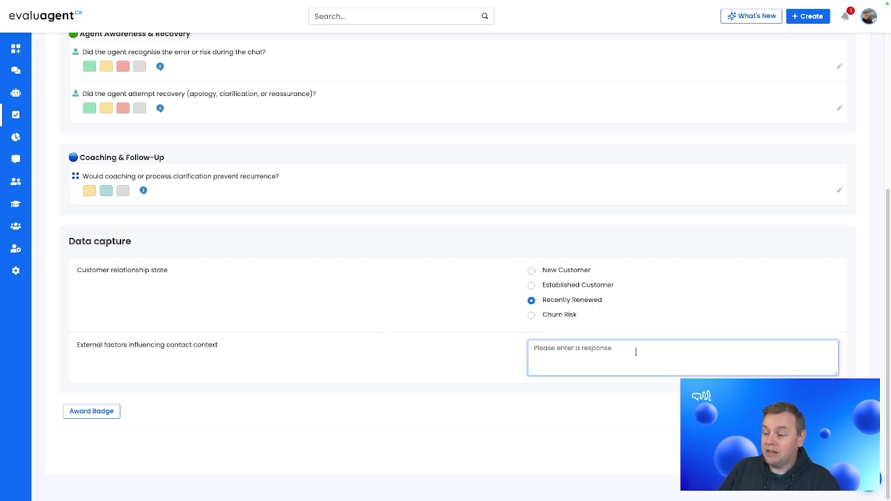
type("Ser")
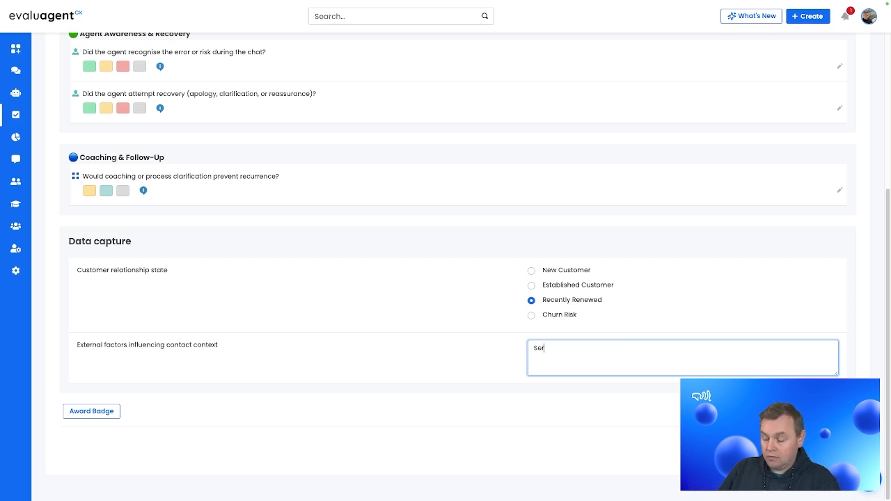
type("vice outage")
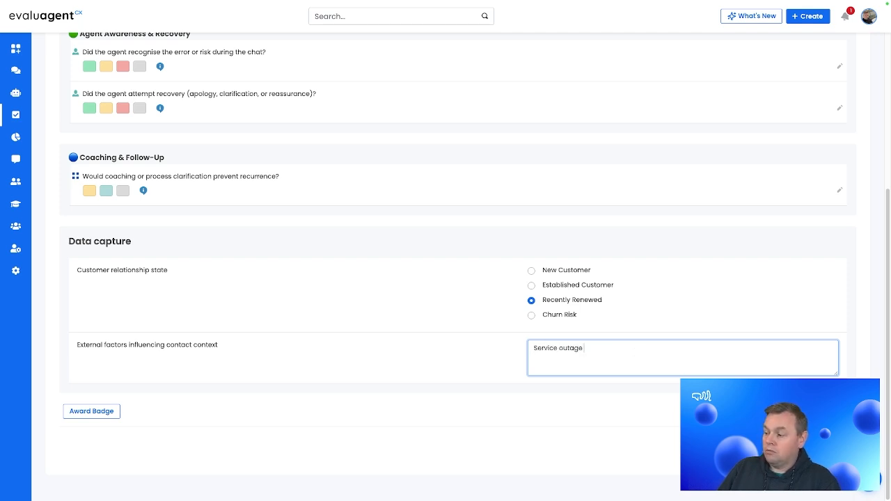
key("BackSpace")
key("BackSpace")
key("BackSpace")
type("tae")
key("BackSpace")
key("BackSpace")
type("ge")
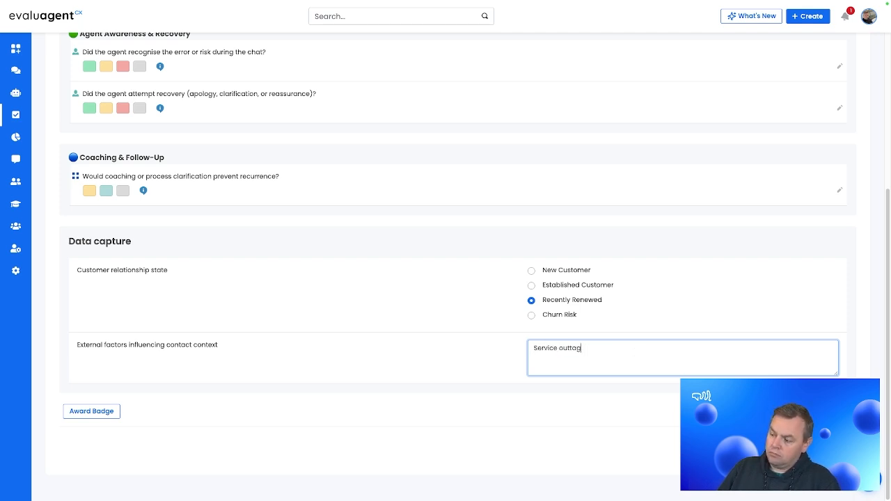
key("BackSpace")
key("BackSpace")
key("BackSpace")
key("BackSpace")
key("BackSpace")
type("age")
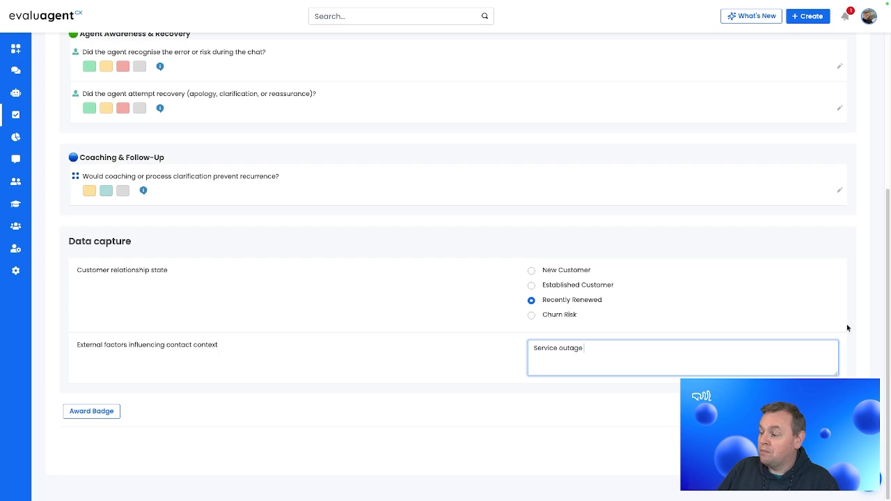
scroll(511, 325, "up", 1)
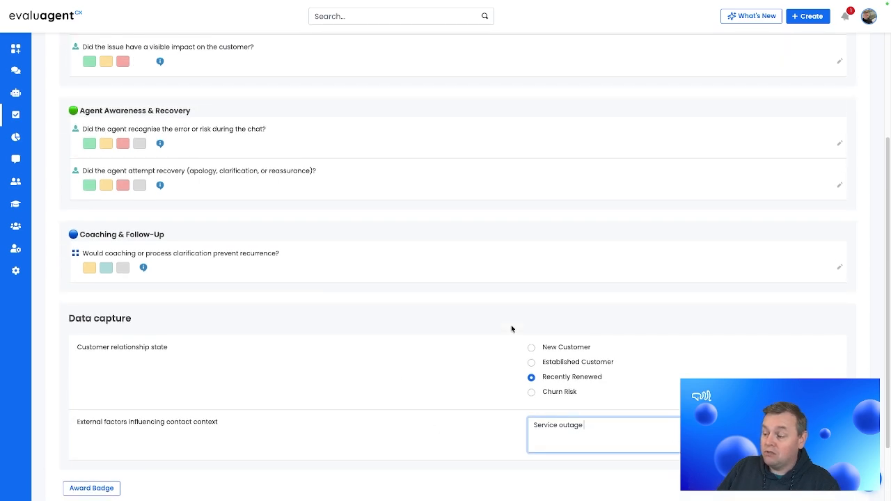